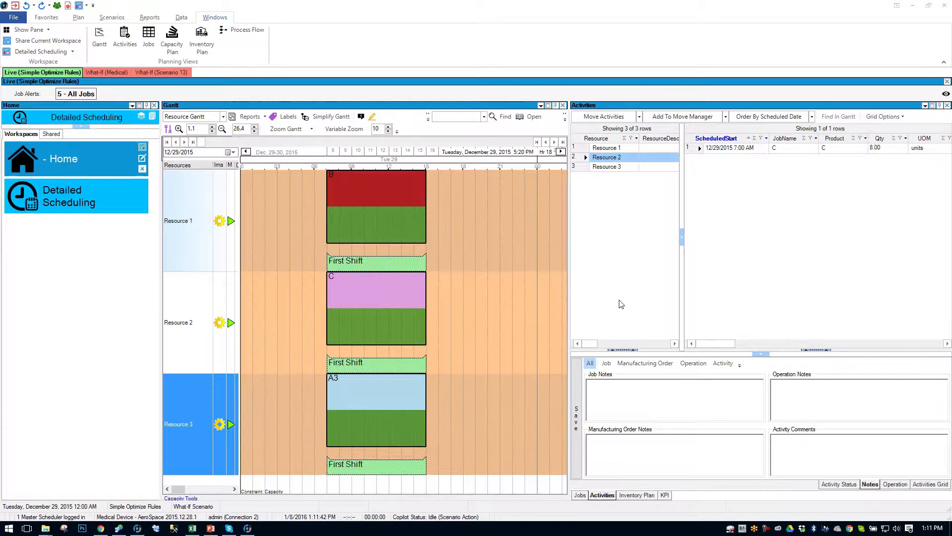
Open Job C from Resource 2's activities and examine its job header and manufacturing order Notes fields, closing without saving.
left_click(698, 147)
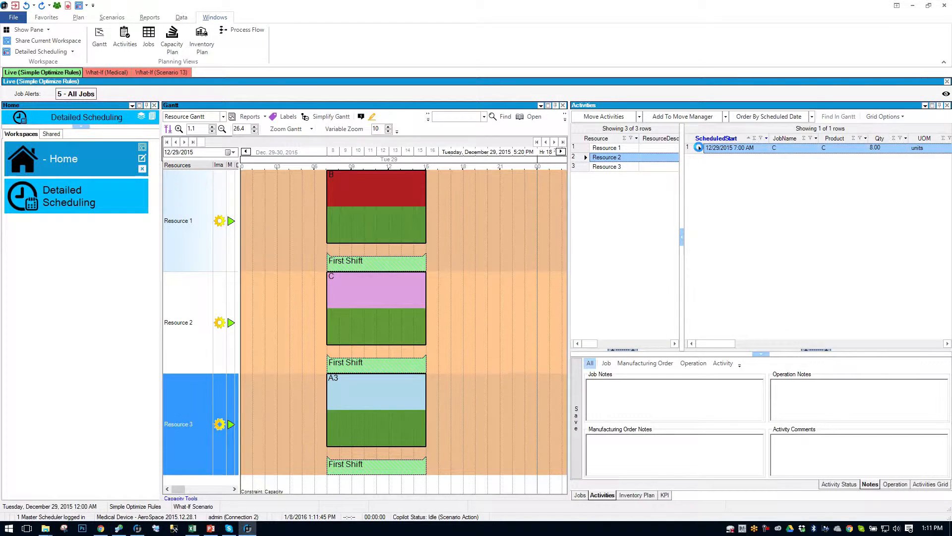
double_click(698, 147)
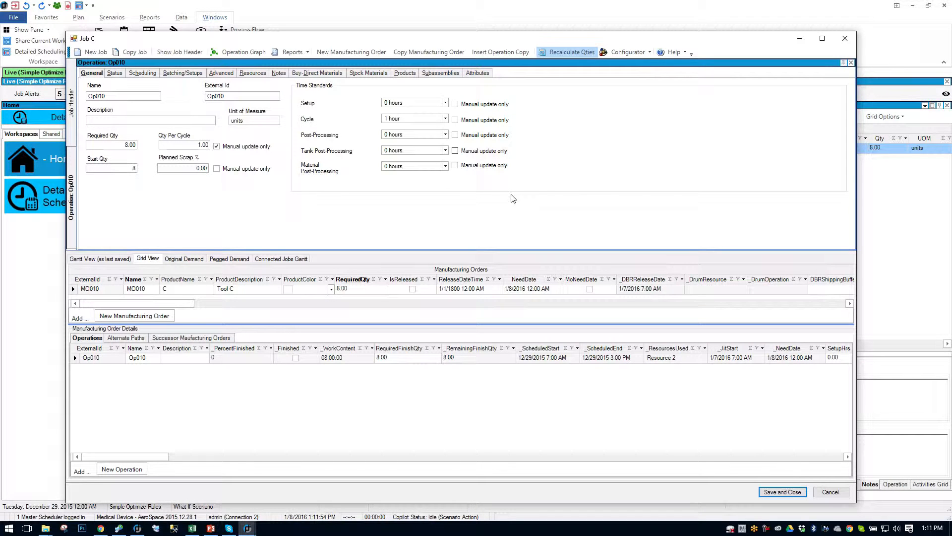
left_click(72, 137)
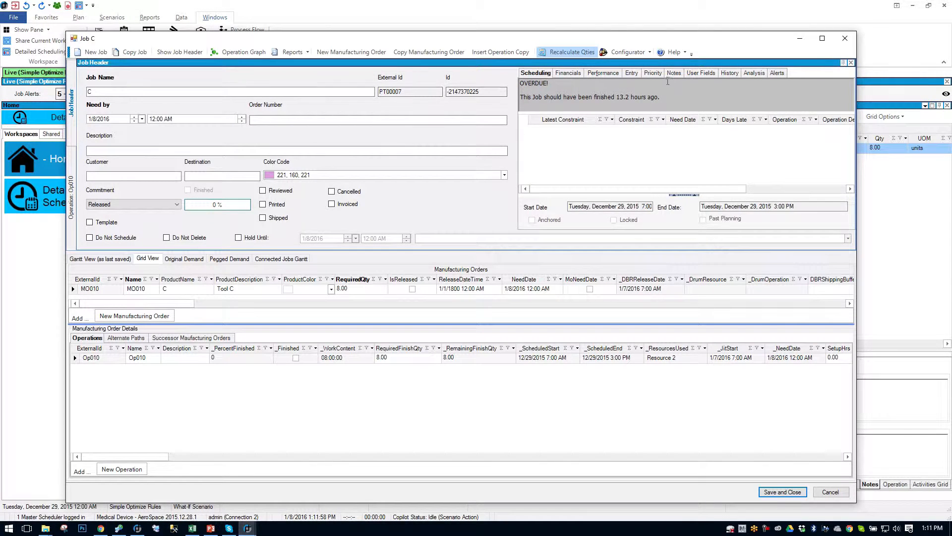
left_click(673, 75)
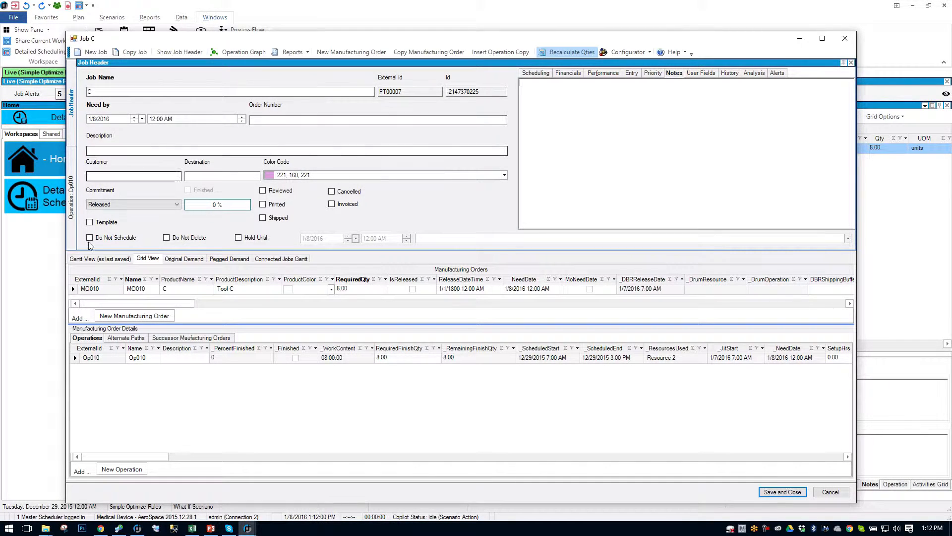
left_click(83, 291)
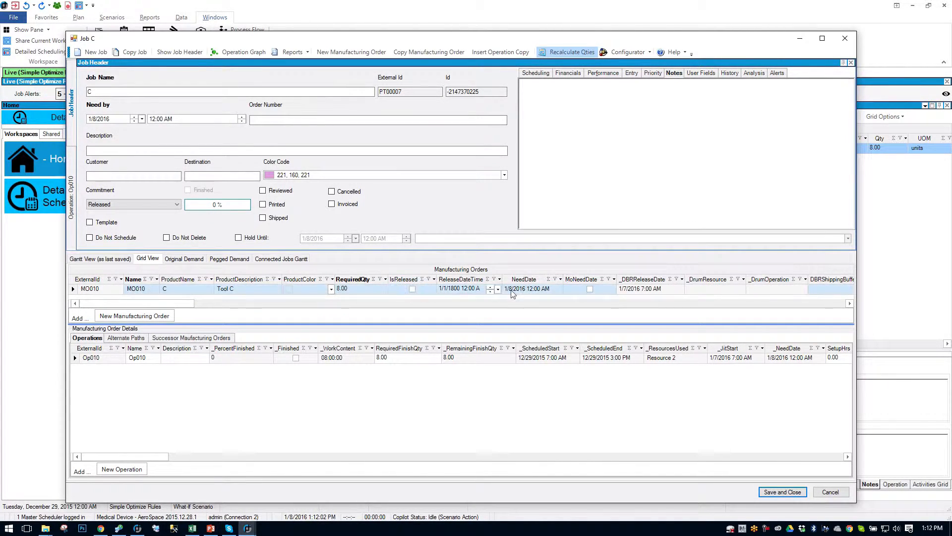
left_click_drag(183, 304, 438, 308)
left_click(555, 292)
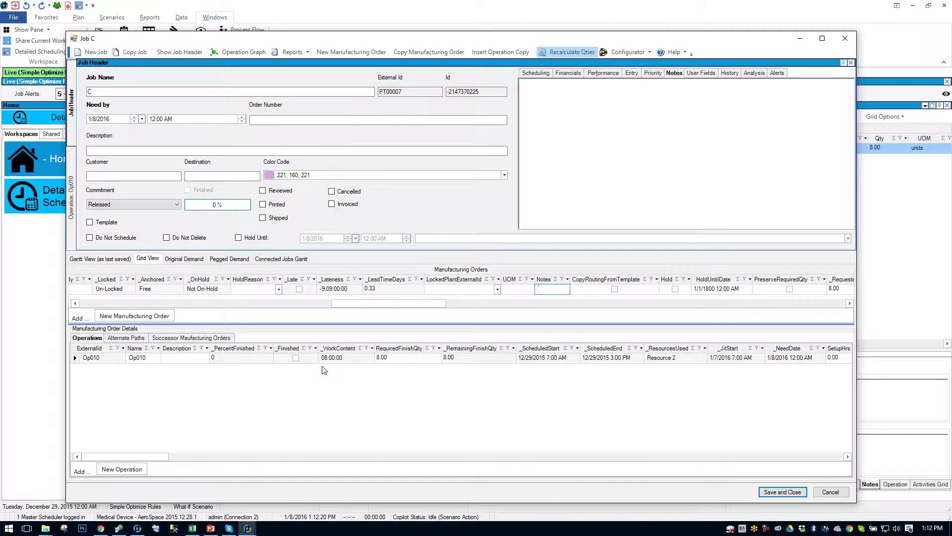
left_click(831, 492)
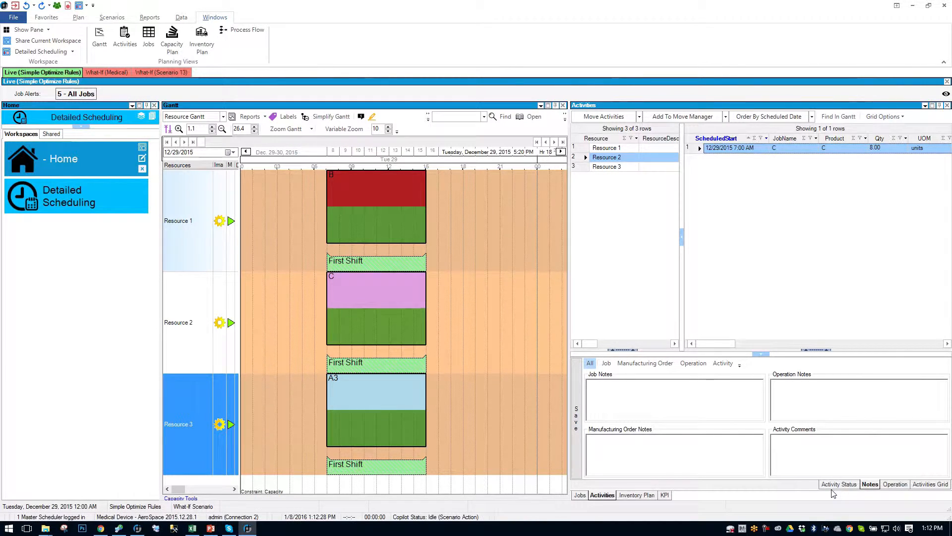
Select Job C's activity on Resource 2 and enter "This is a Job Note" as its job note.
left_click(585, 158)
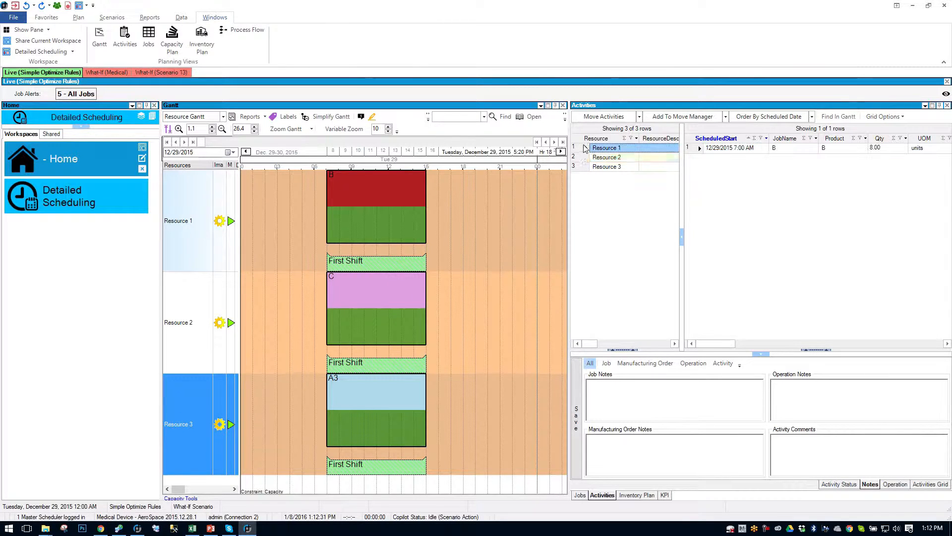
left_click(585, 166)
left_click(584, 157)
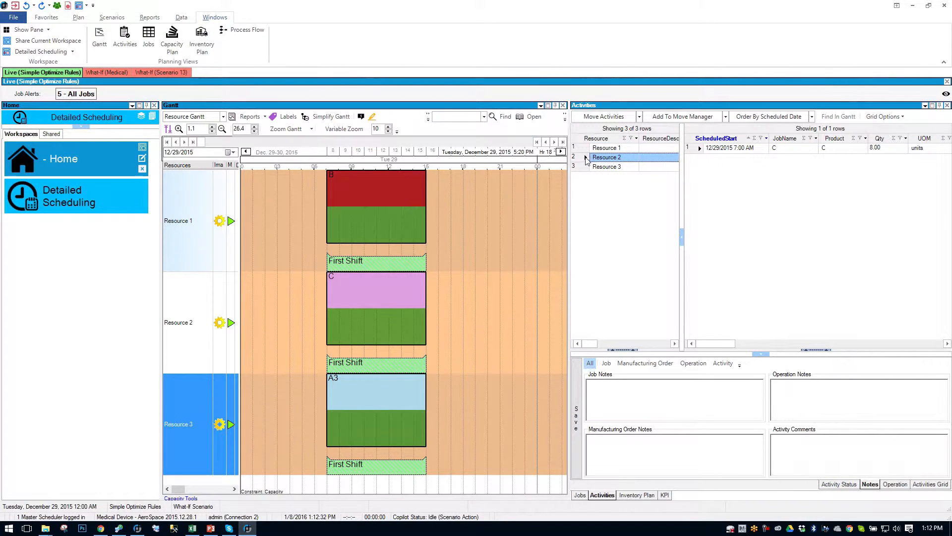
left_click(749, 148)
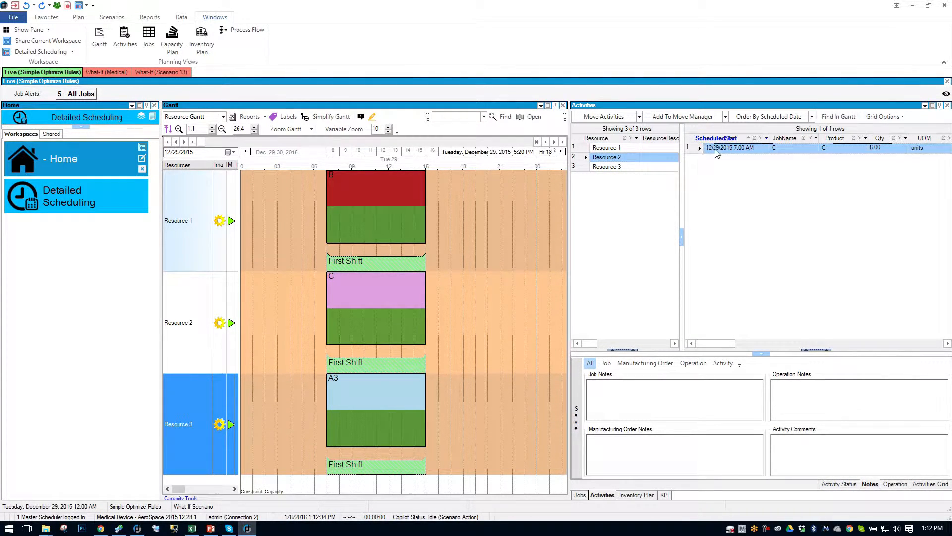
left_click(791, 450)
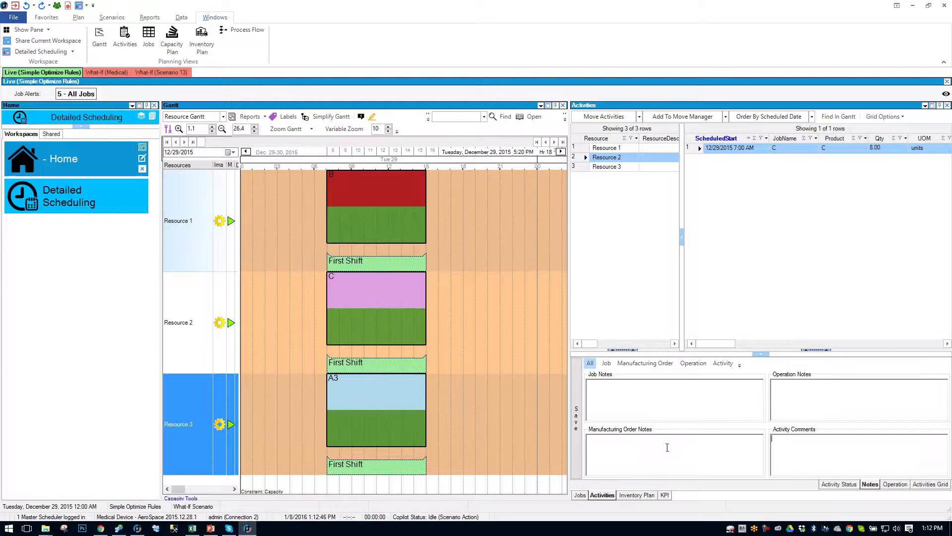
left_click(635, 391)
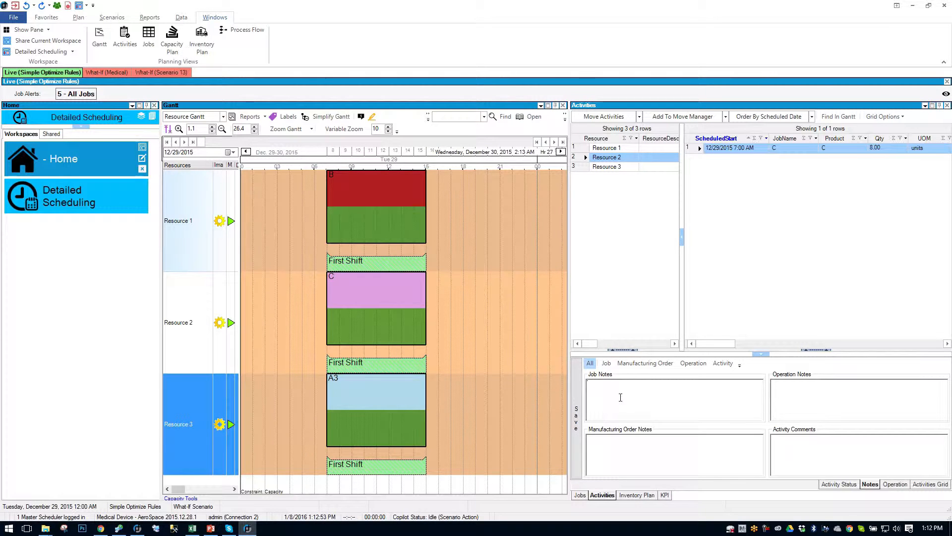
type("This is a Job Note")
Copy the job note text into the manufacturing order notes, operation notes and activity comments.
left_click_drag(695, 387, 518, 390)
key("ctrl+c")
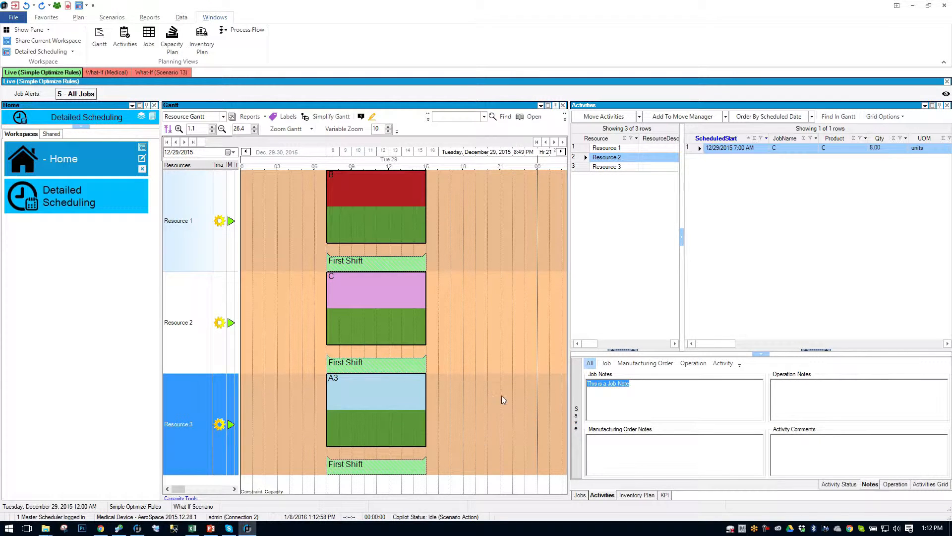
left_click(608, 459)
key("ctrl+v")
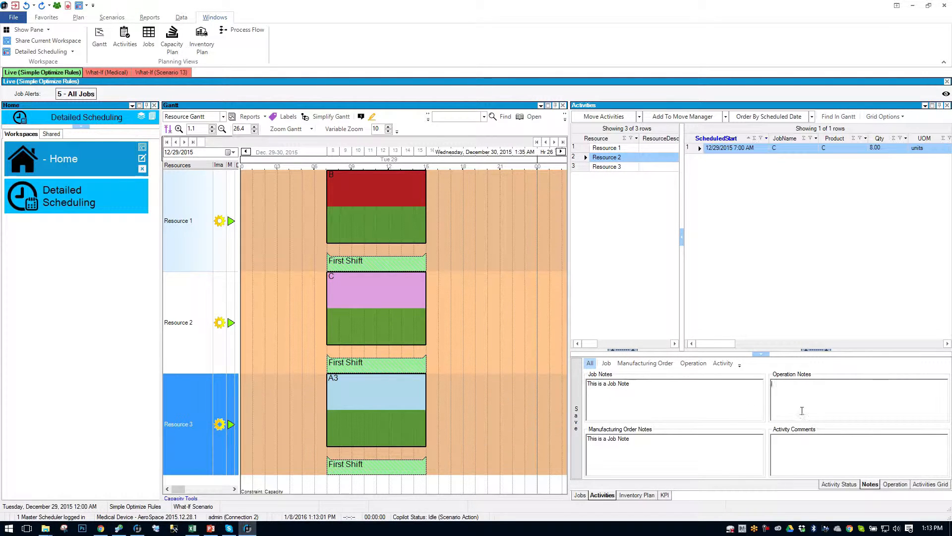
left_click(802, 407)
key("ctrl+v")
left_click(802, 439)
key("ctrl+v")
Replace "Job" with "Act" in the activity comments, "Op" in the operation notes and "MO" in the manufacturing order notes, and save.
double_click(799, 438)
type("Act")
double_click(798, 384)
type("Op")
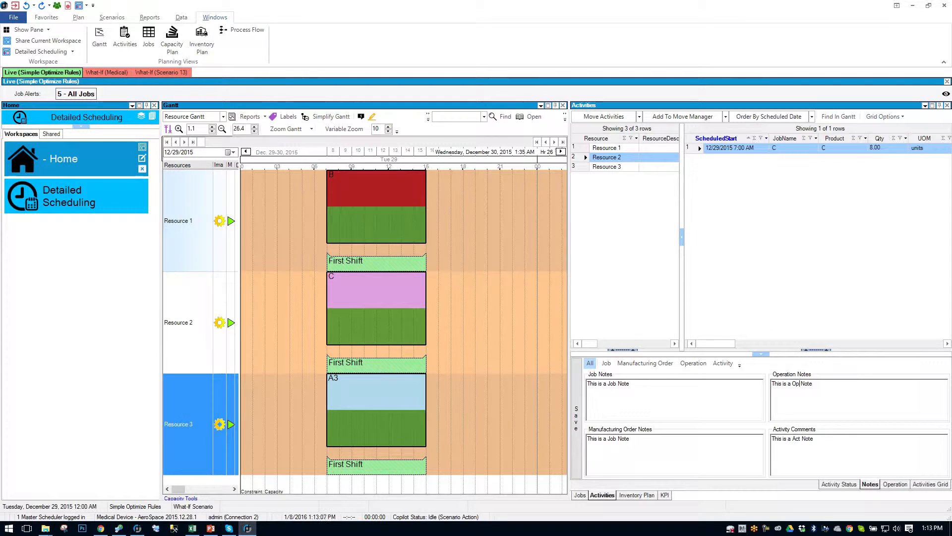
double_click(615, 438)
type("MO")
left_click(576, 435)
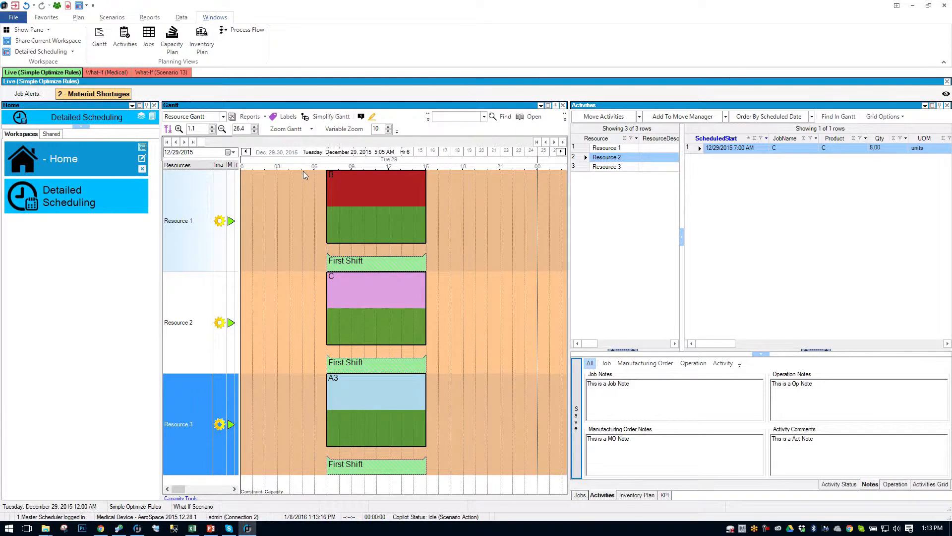
Open the Gantt block label for editing and add a "Notes:" heading with J:, M:, O: and A: lines below Job.Name.
left_click(280, 117)
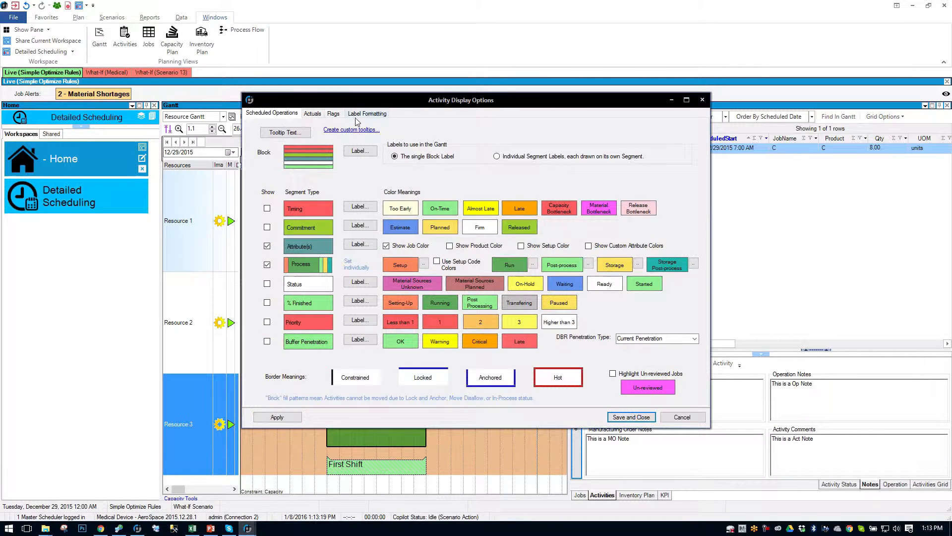
left_click(368, 156)
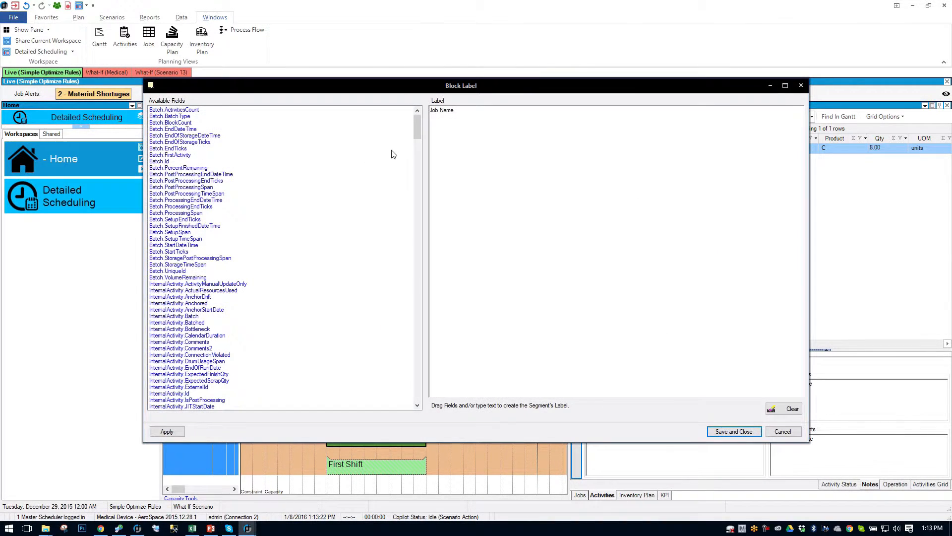
left_click(469, 111)
type("Naem")
key("BackSpace")
key("BackSpace")
key("Return")
type("M")
left_click(436, 143)
Insert the Job.Notes field on the J: line of the block label, removing the wrongly added Job.NextWorkcenters.
left_click_drag(418, 127, 414, 203)
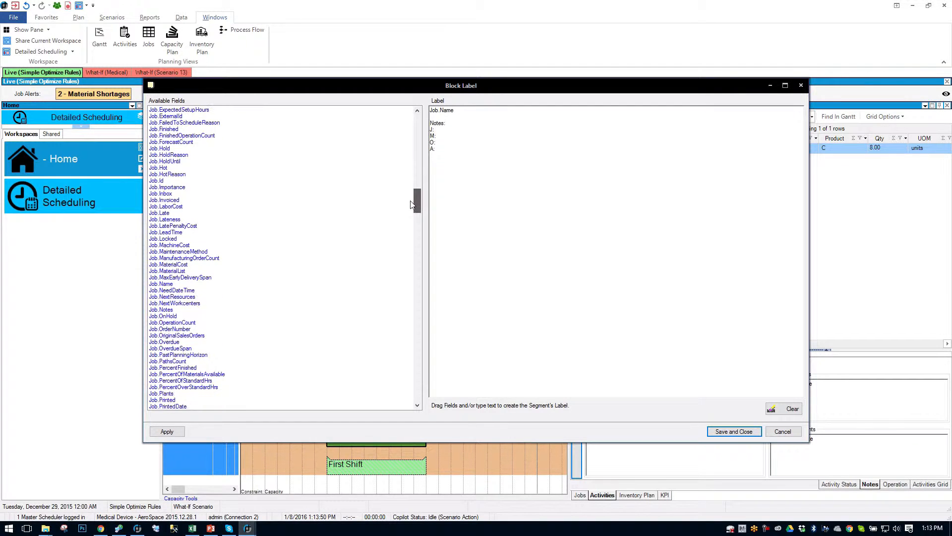
left_click_drag(167, 303, 450, 130)
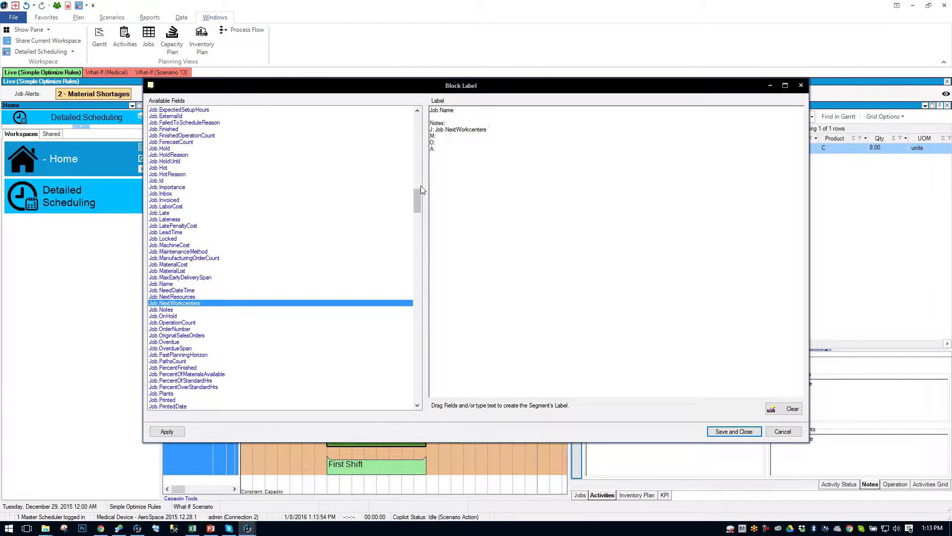
left_click_drag(171, 309, 435, 130)
key("Delete")
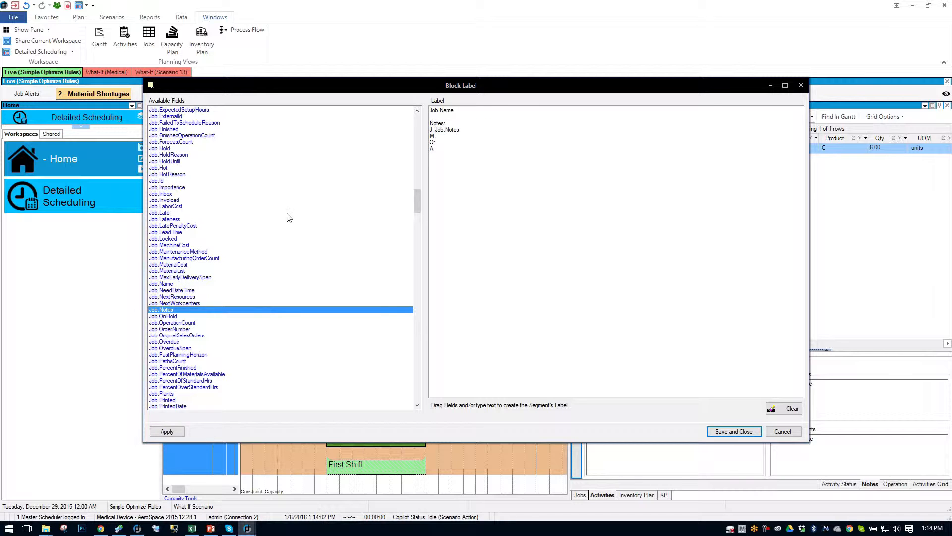
Add ManufacturingOrder.Notes to the M: line and ResourceOperation.Notes to the O: line of the block label.
left_click_drag(418, 204, 418, 257)
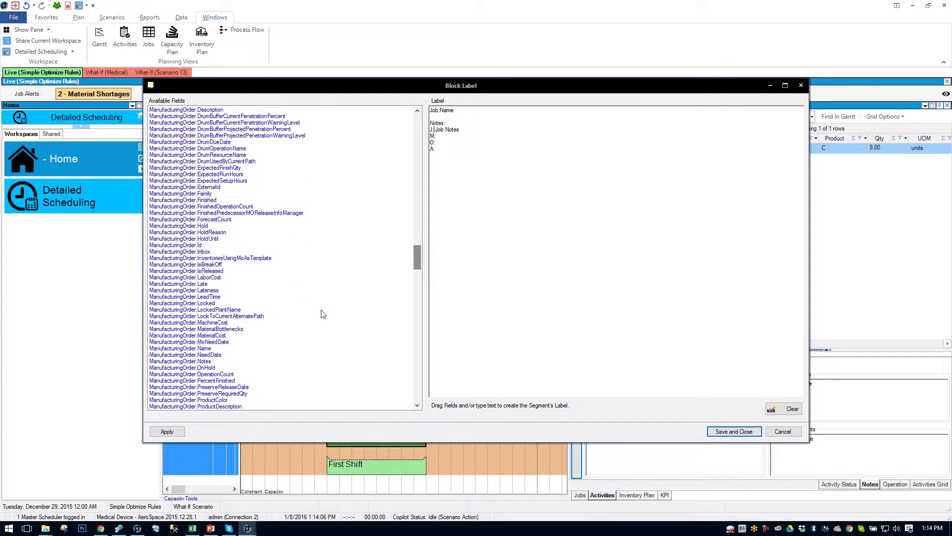
left_click(205, 361)
left_click_drag(204, 361, 446, 136)
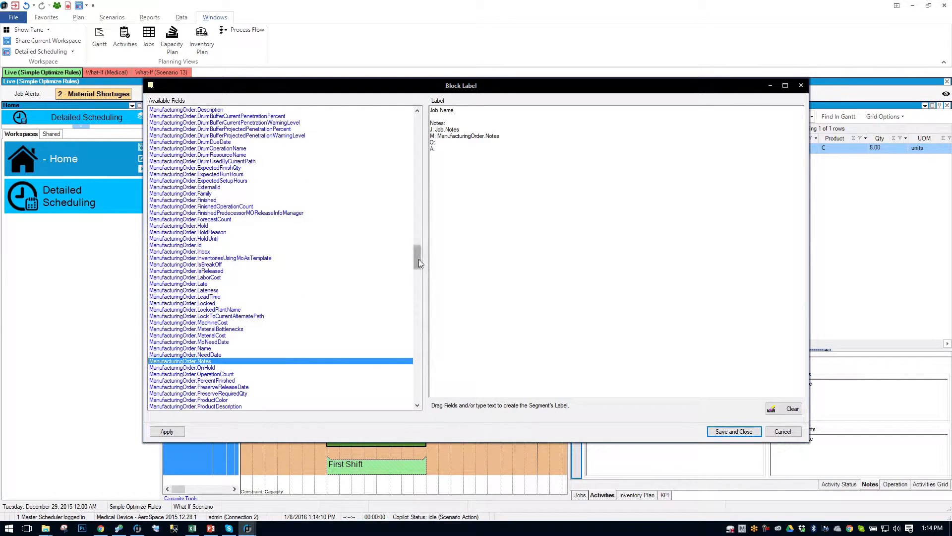
left_click_drag(419, 259, 419, 336)
scroll(418, 336, "down", 20)
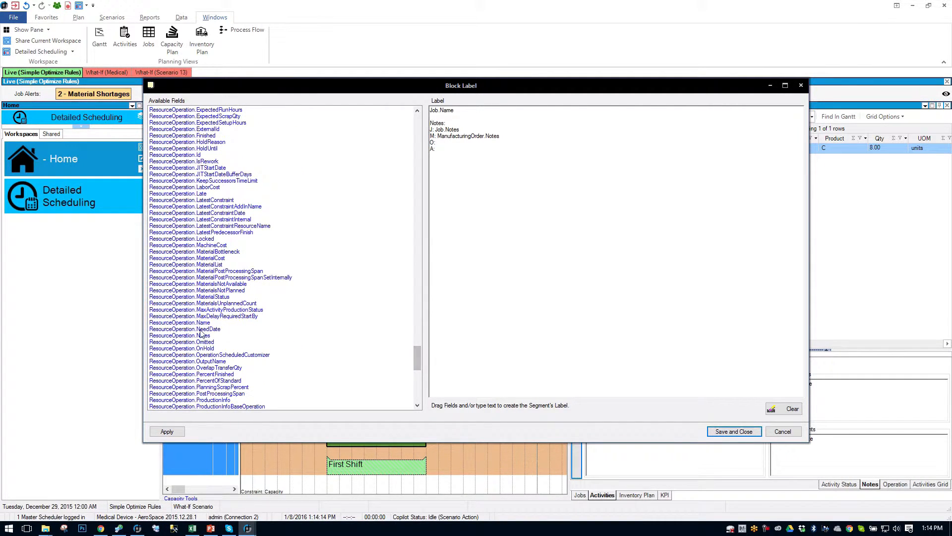
left_click_drag(204, 336, 445, 143)
Place the InternalActivity.Comments field on the A: line, and save the block label and activity display options.
left_click_drag(417, 358, 430, 148)
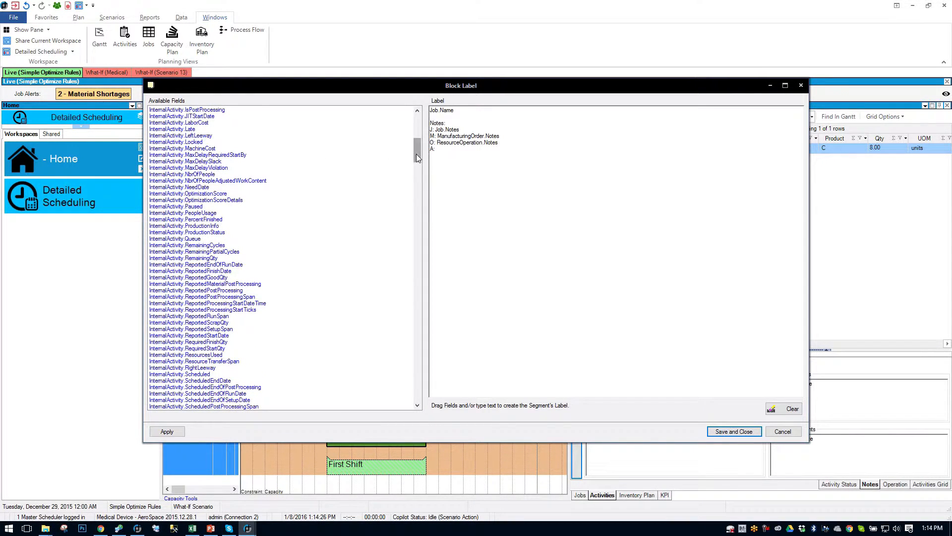
left_click_drag(416, 158, 418, 140)
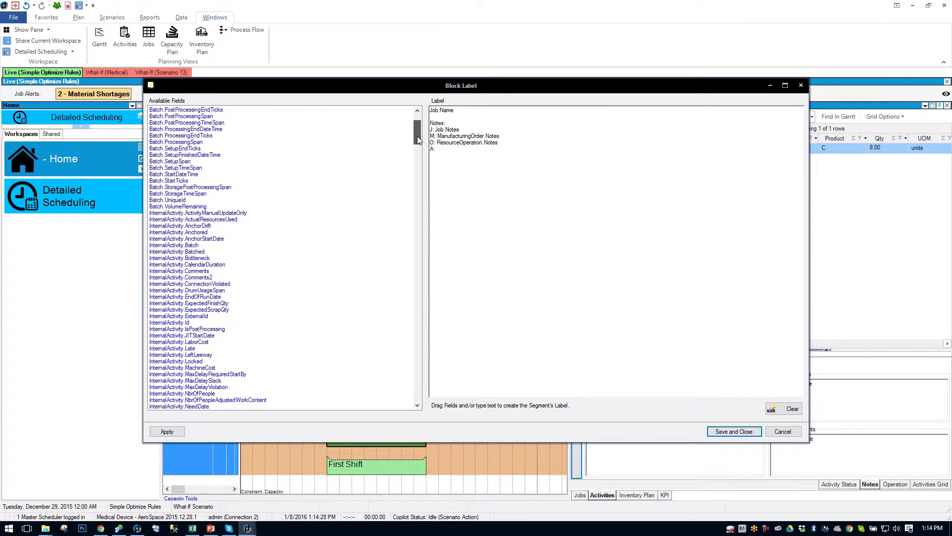
double_click(210, 271)
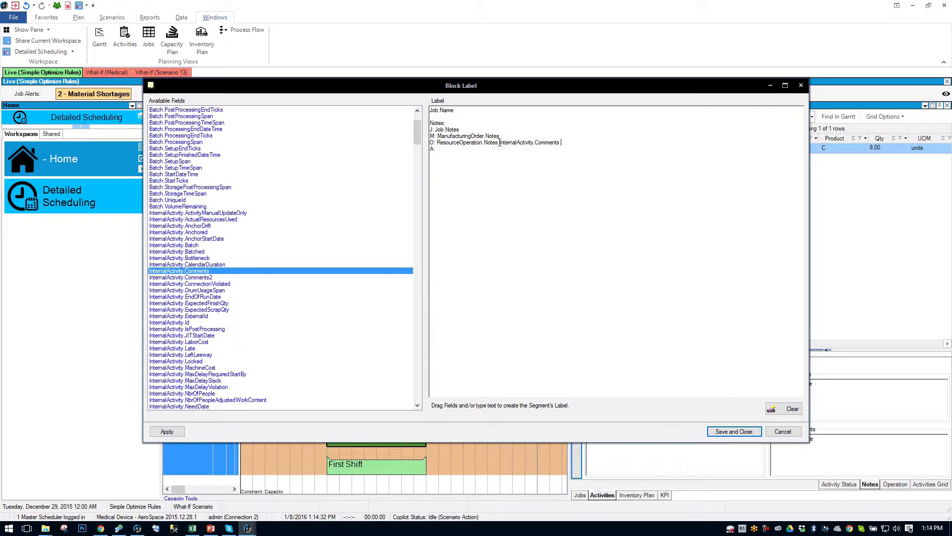
left_click_drag(500, 143, 545, 145)
key("ctrl+c")
key("Delete")
key("ctrl+v")
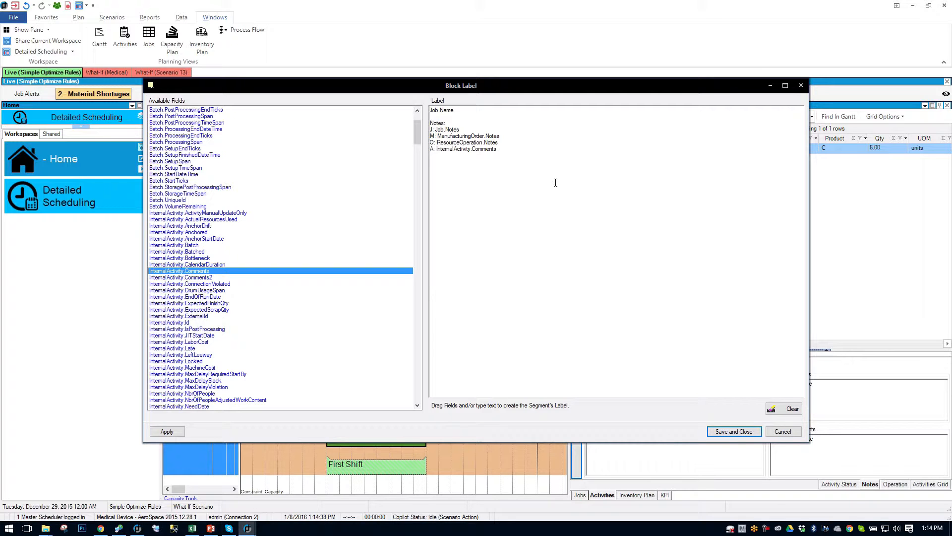
left_click(724, 431)
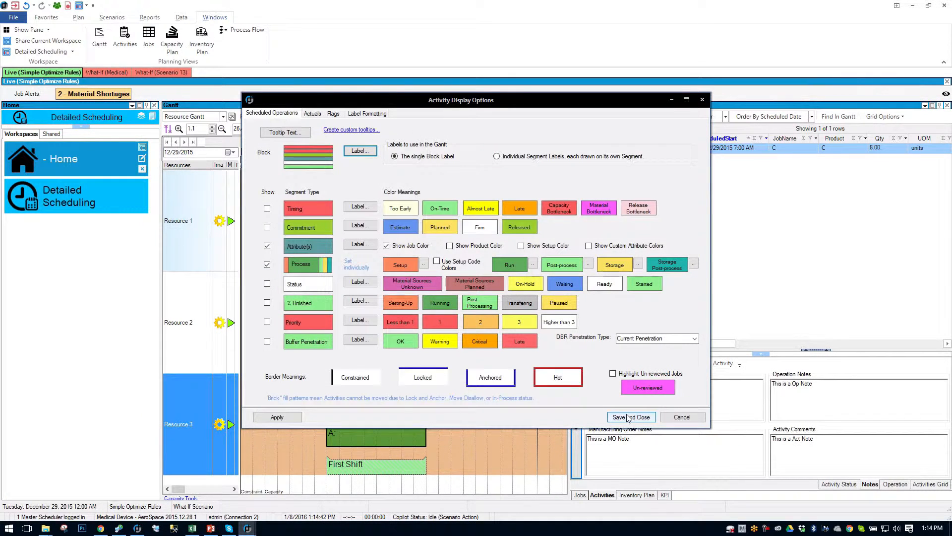
left_click(626, 417)
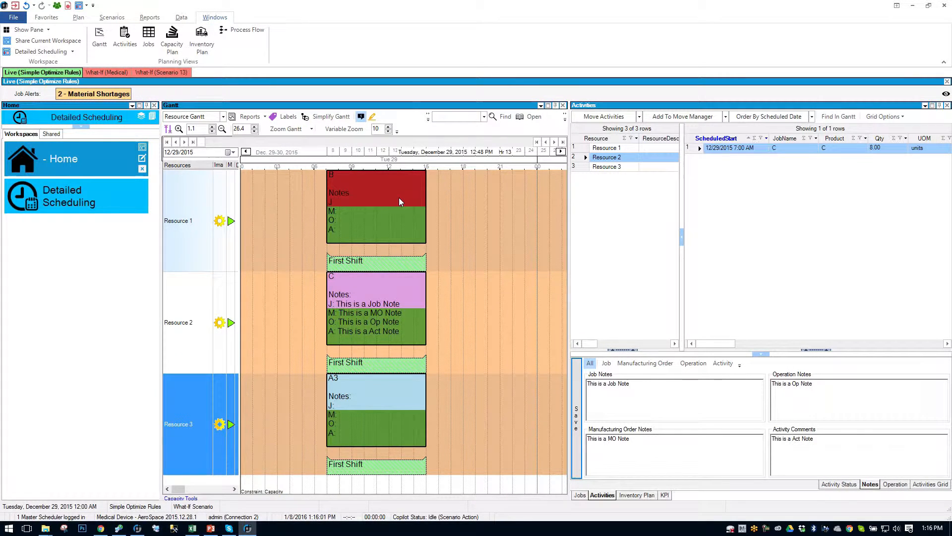
Open the properties of Job B from its Gantt block and dock the pane as a tab alongside Jobs and Activities.
mouse_move(399, 198)
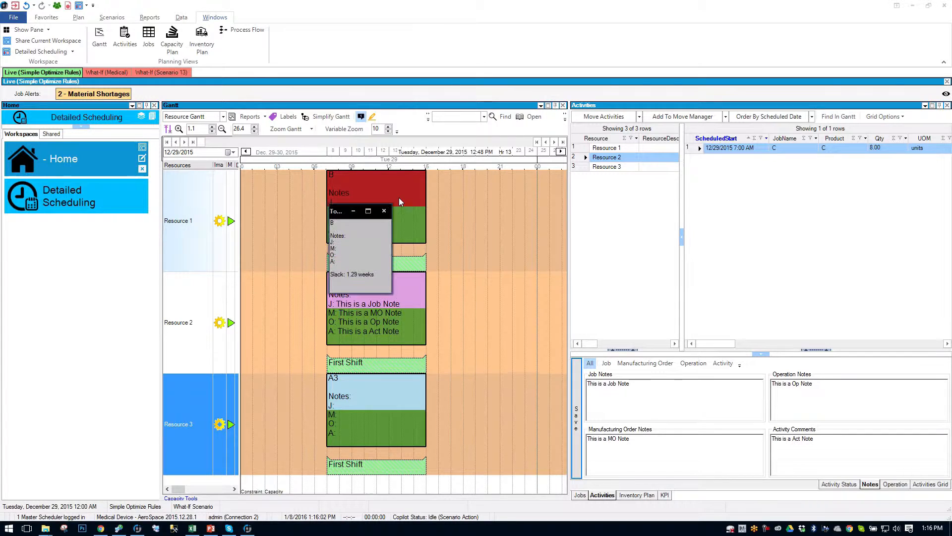
mouse_move(403, 286)
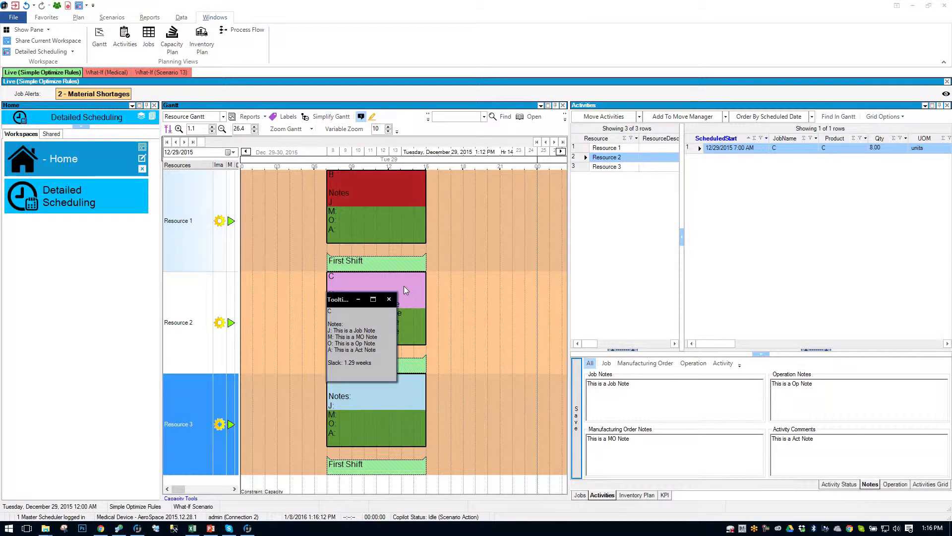
right_click(392, 221)
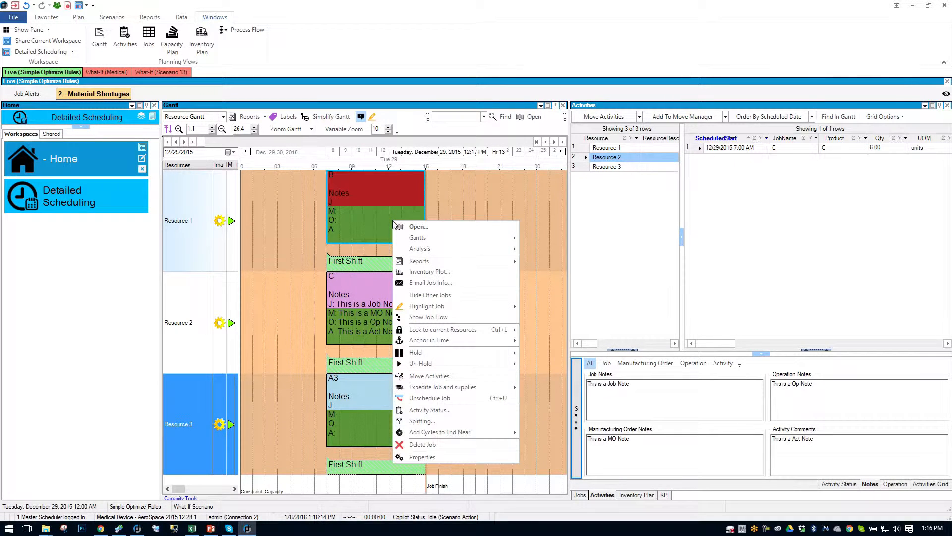
left_click(422, 457)
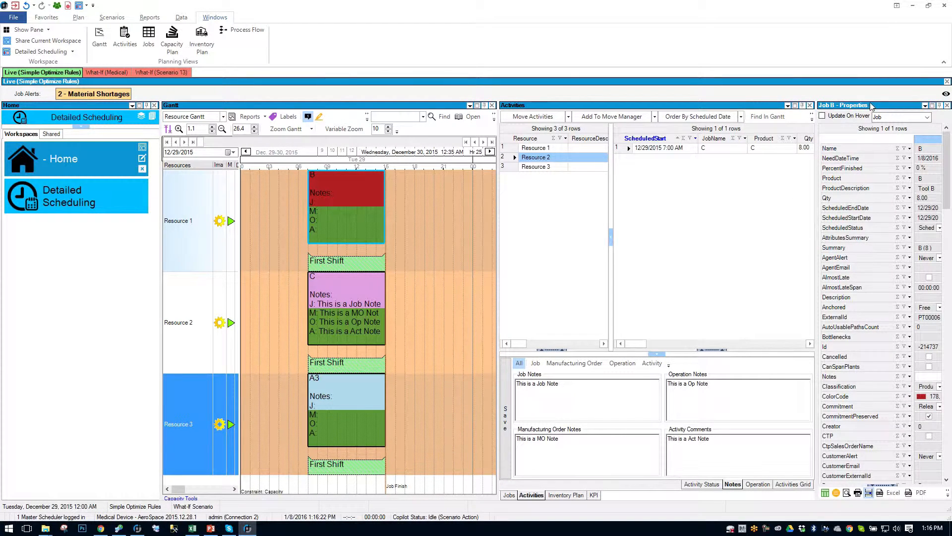
left_click_drag(871, 106, 673, 496)
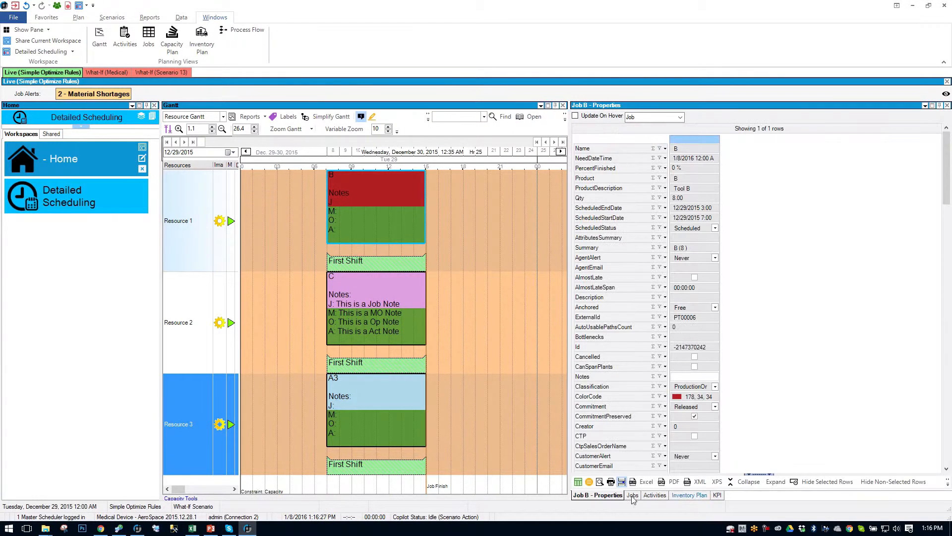
Narrow the properties pane to give the Gantt more room, and review the object levels it offers, keeping Job.
left_click_drag(571, 331, 781, 326)
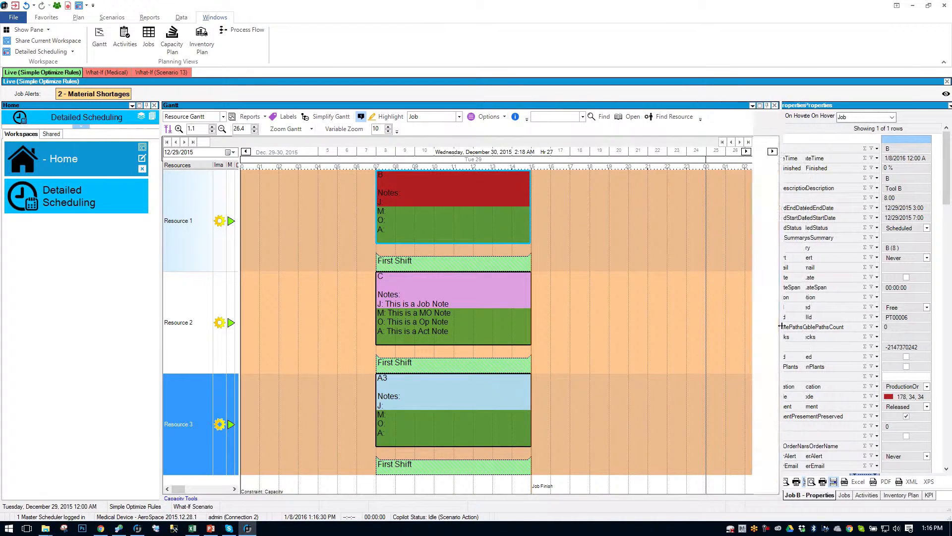
left_click(892, 117)
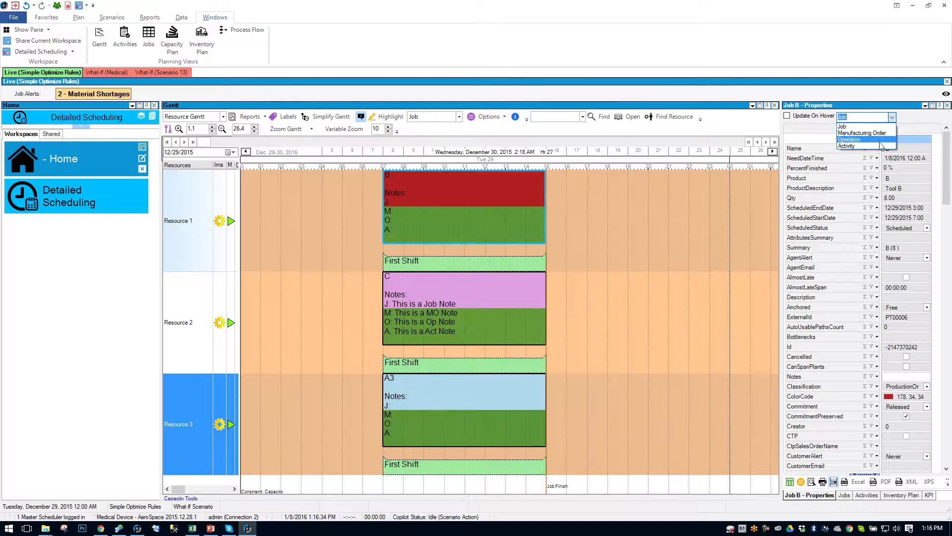
left_click(913, 127)
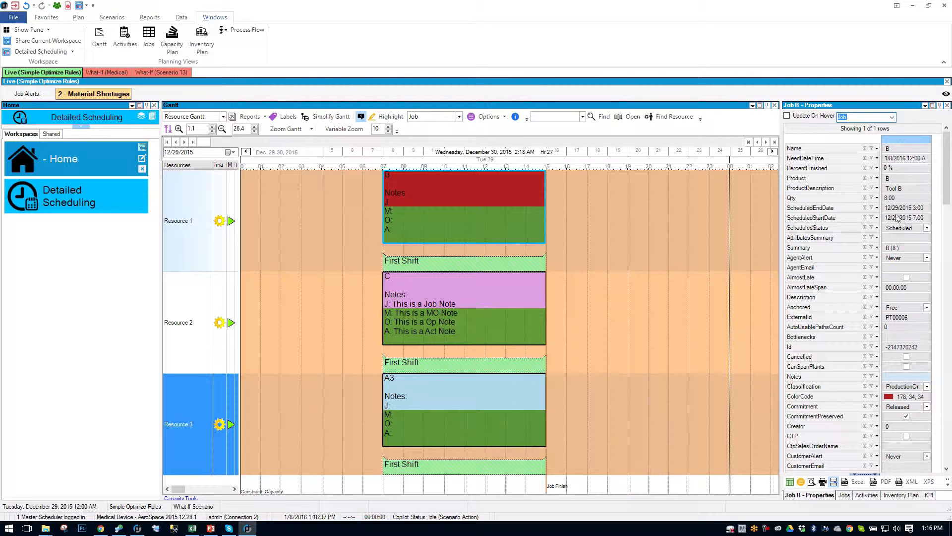
mouse_move(945, 173)
left_mouse_down()
mouse_move(946, 246)
mouse_move(945, 174)
left_mouse_up()
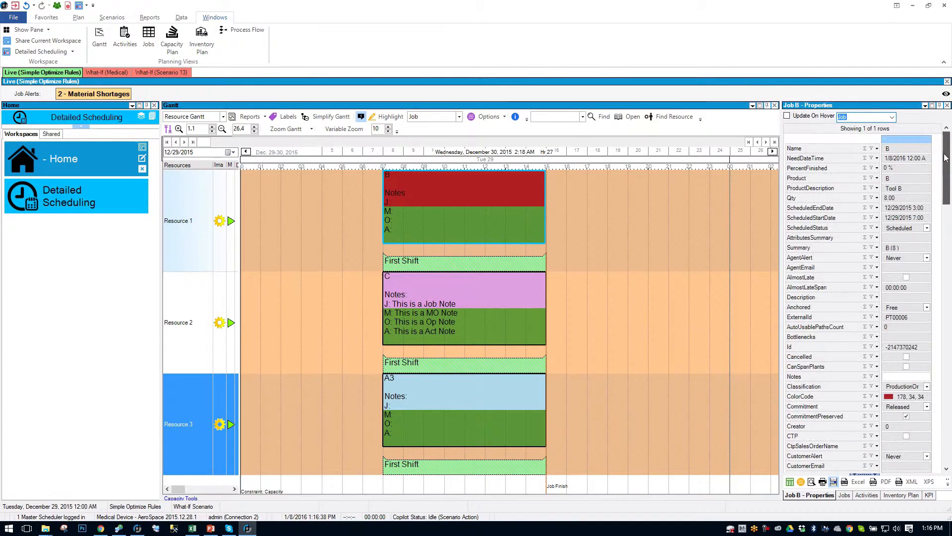
Select the blocks of jobs C, A3, C and B in turn on the Gantt to view each job's properties.
left_click(500, 297)
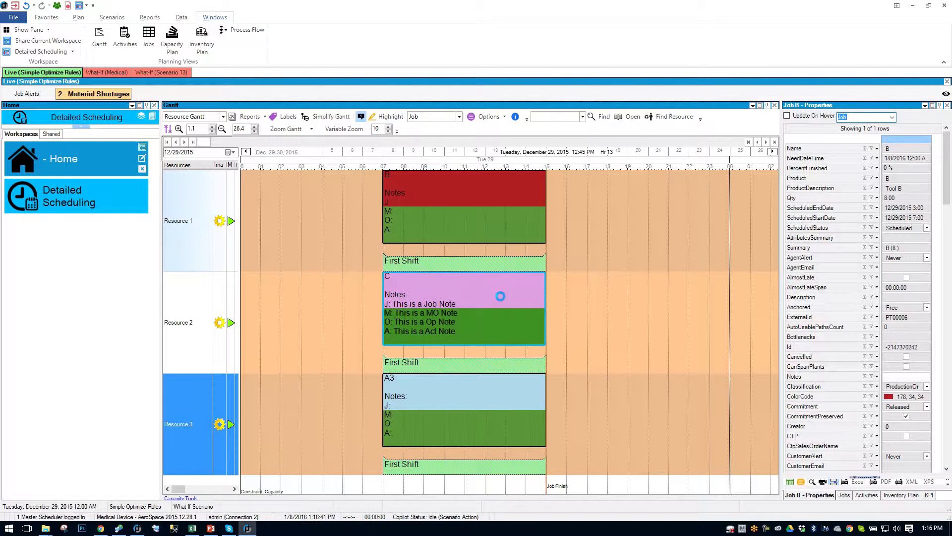
left_click(495, 389)
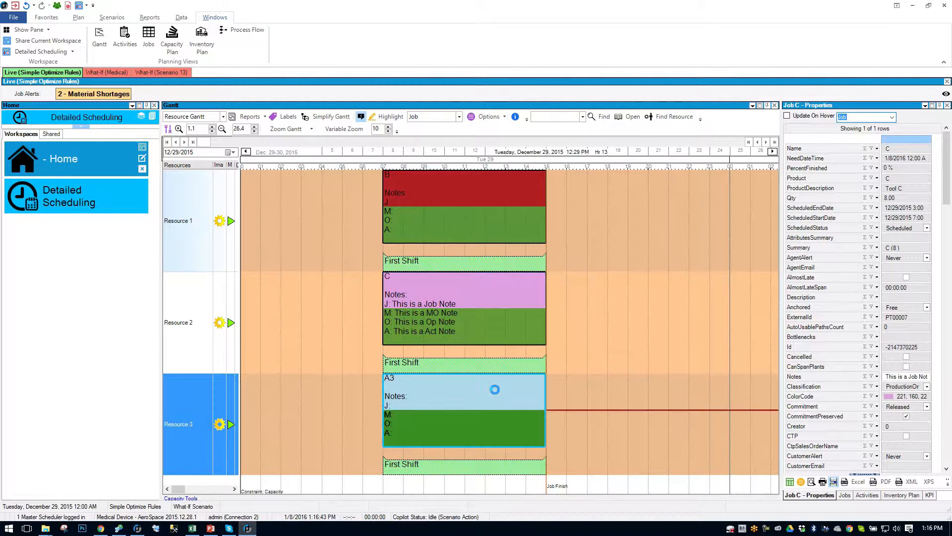
left_click(495, 286)
left_click(511, 192)
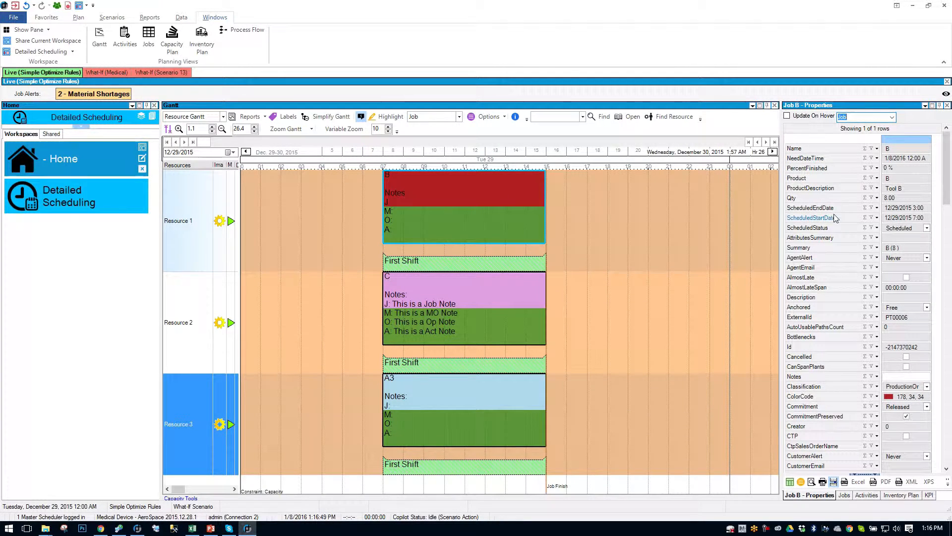
Hide all columns in the properties pane's column layout except Notes, and save the layout.
left_click(801, 482)
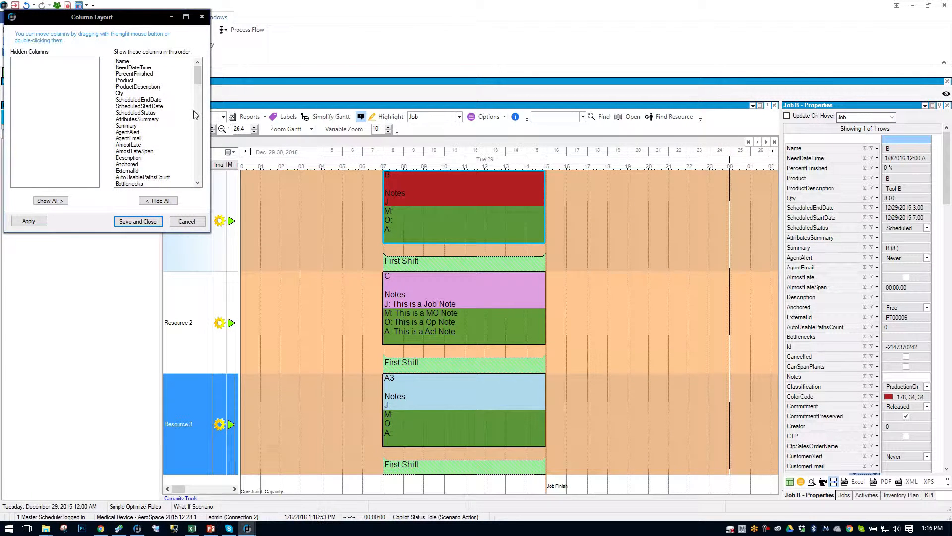
left_click(168, 201)
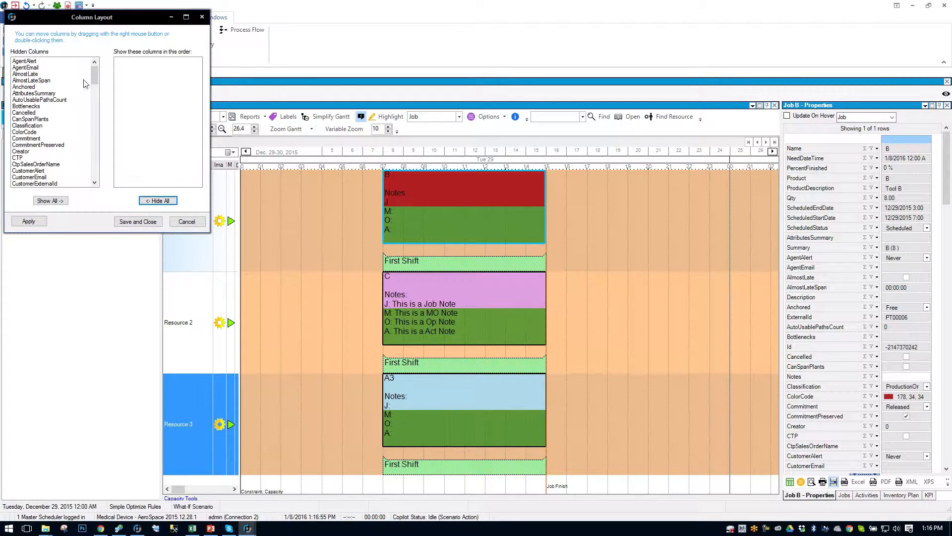
left_click_drag(93, 74, 94, 128)
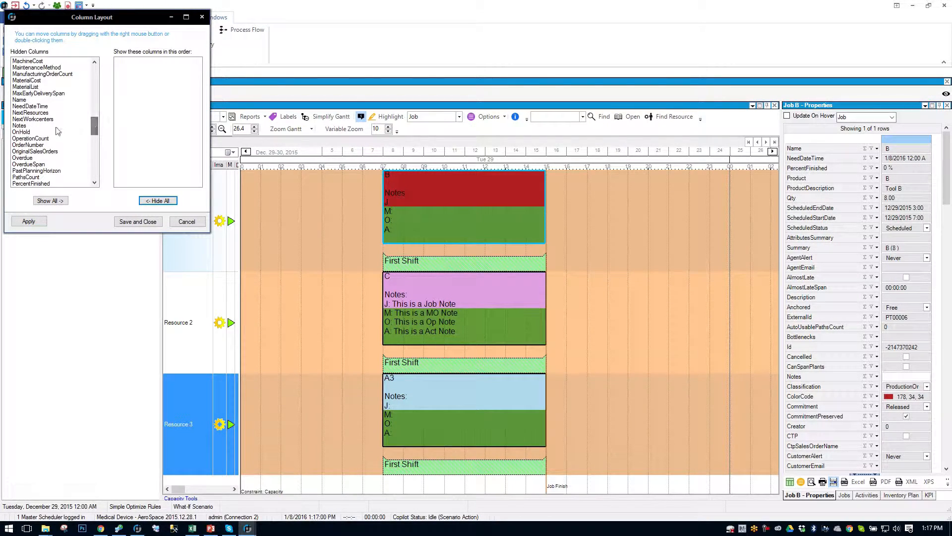
left_click(57, 125)
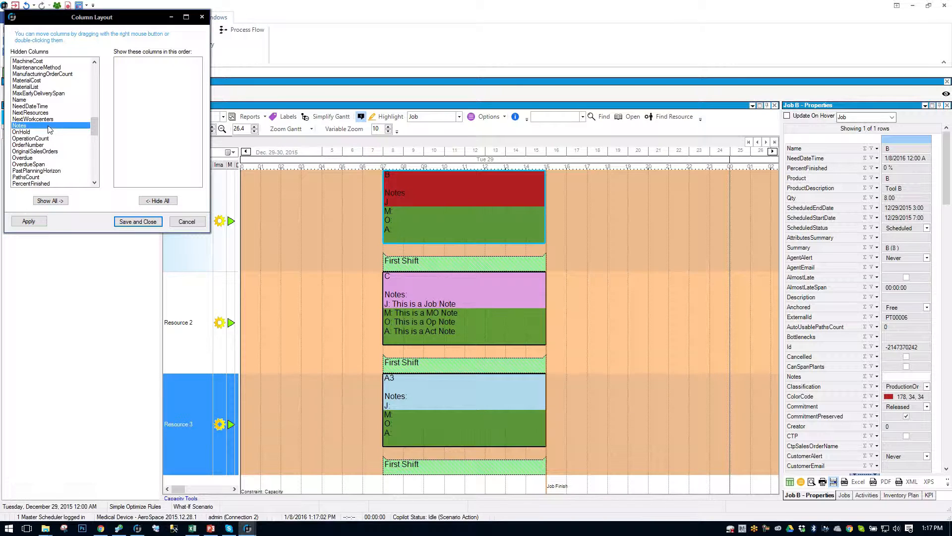
double_click(50, 126)
left_click(136, 222)
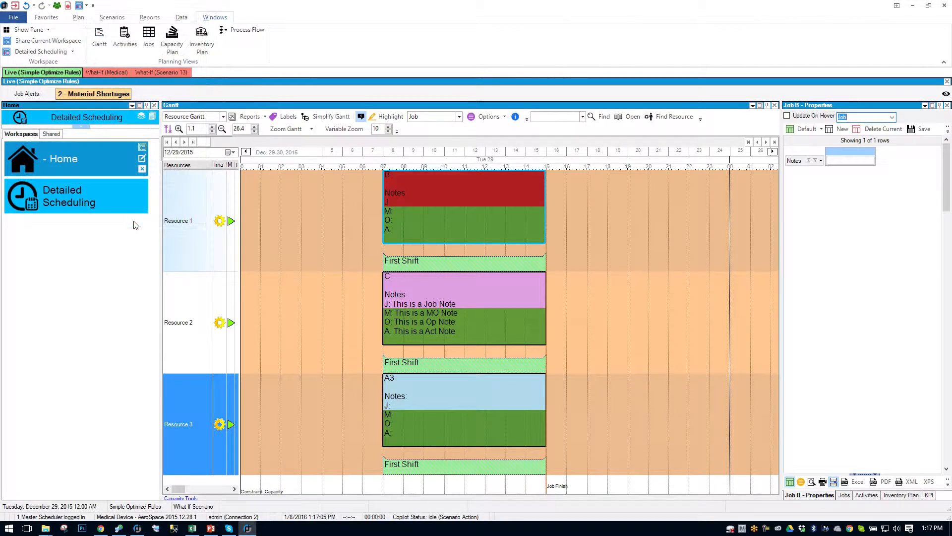
Select the Job C block on the Gantt to view its notes, and turn off Update On Hover in the properties pane.
left_click(520, 288)
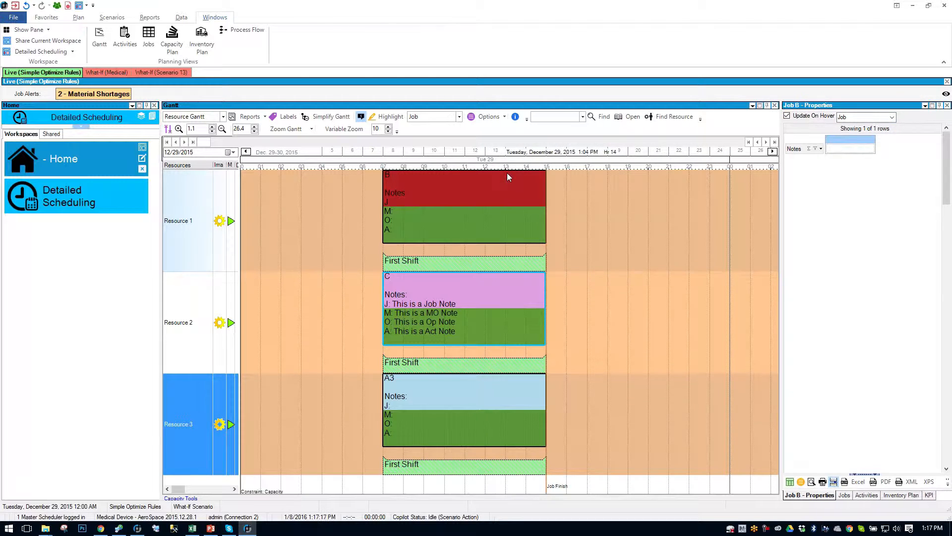
left_click(787, 116)
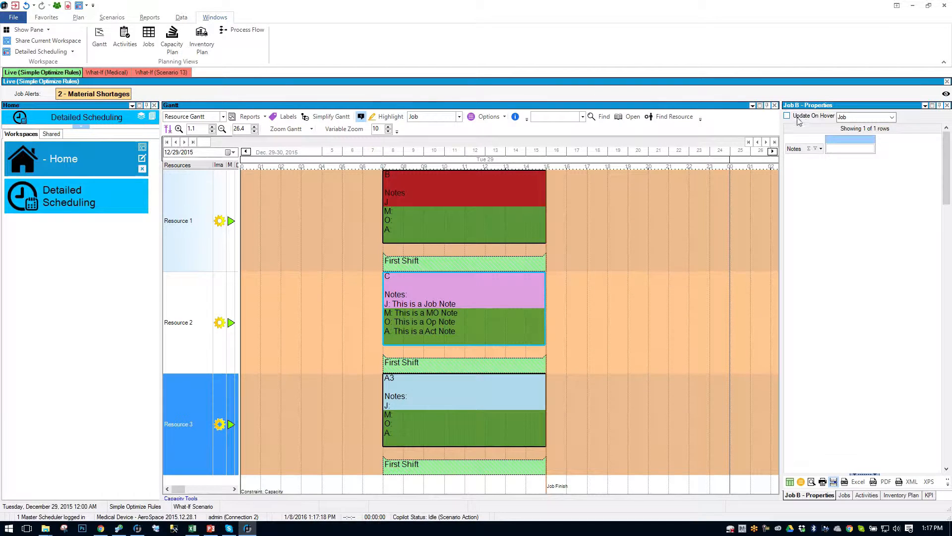